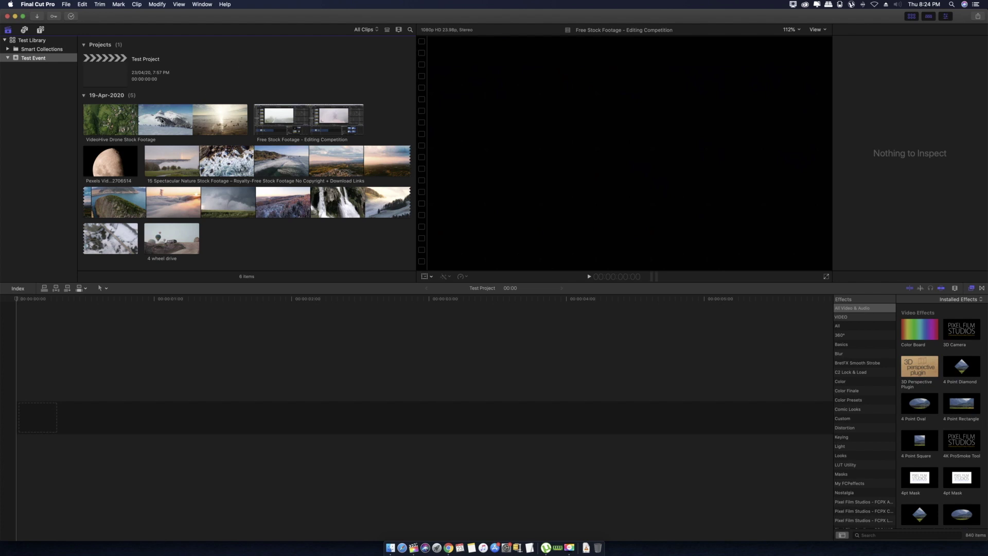
# Mark a 04:11 range starting at 29:27 in the VideoHive Drone Stock Footage clip as a favorite
pyautogui.press('super+2')
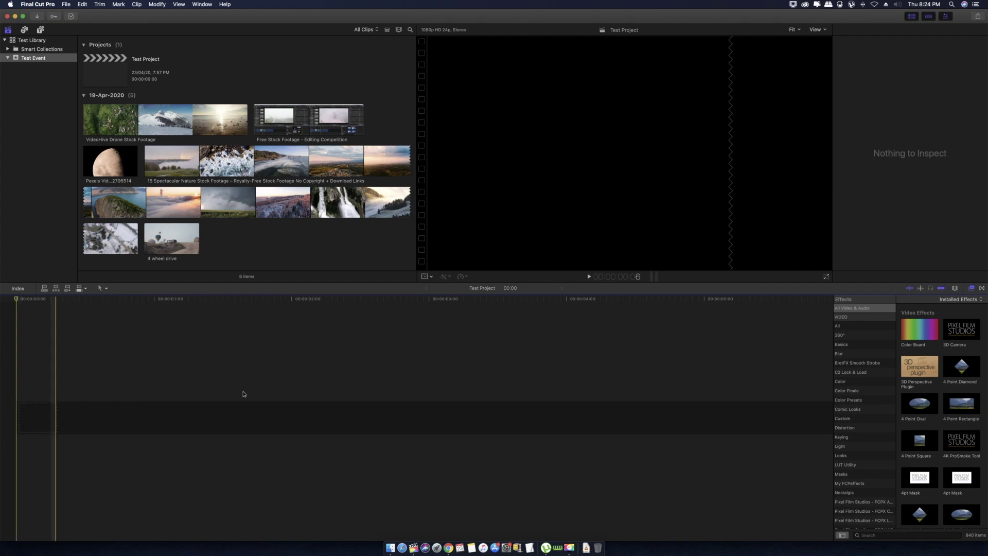
pyautogui.click(136, 121)
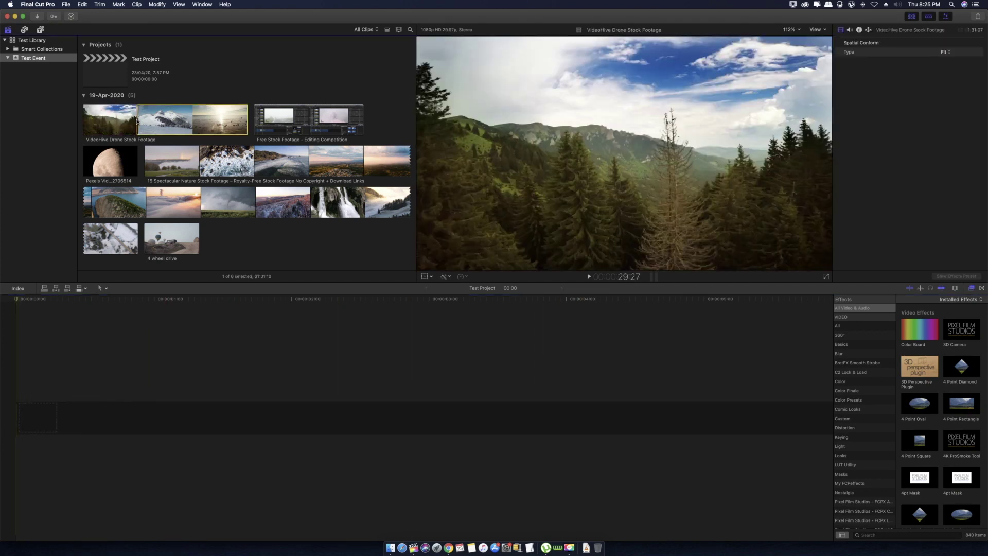
pyautogui.press('space')
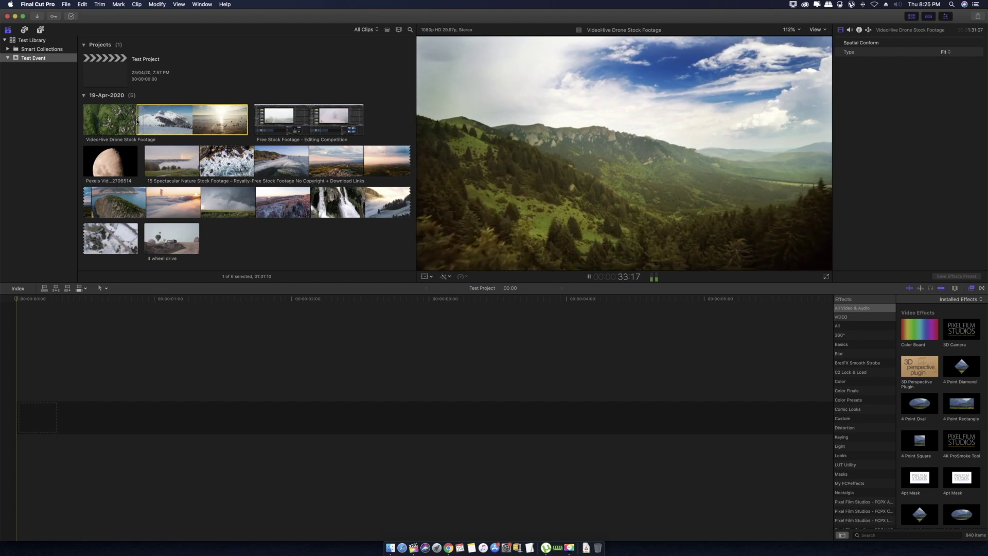
pyautogui.press('space')
pyautogui.press('o')
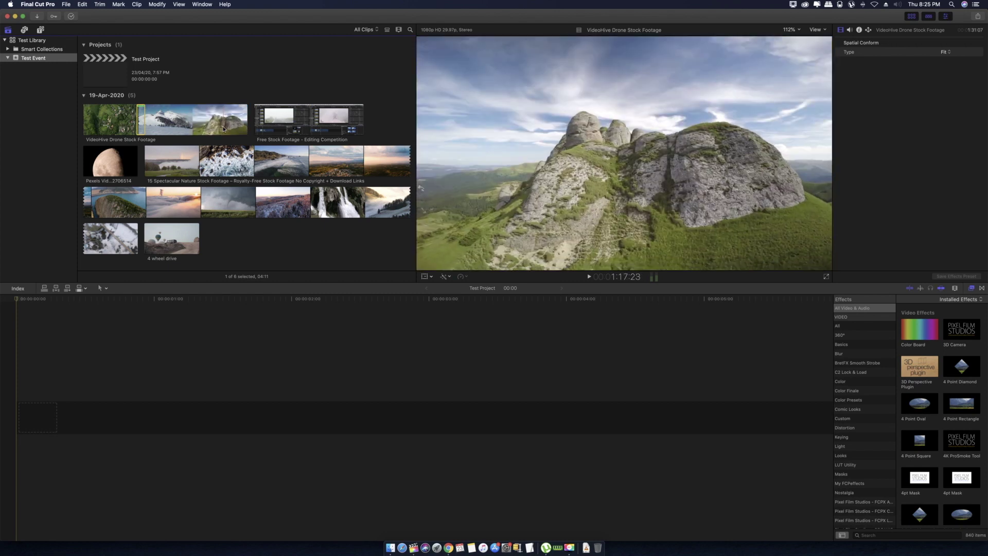
# Mark a second favorite range in the VideoHive Drone Stock Footage clip, from 1:17:23 to 1:21:15
pyautogui.click(223, 129)
pyautogui.press('space')
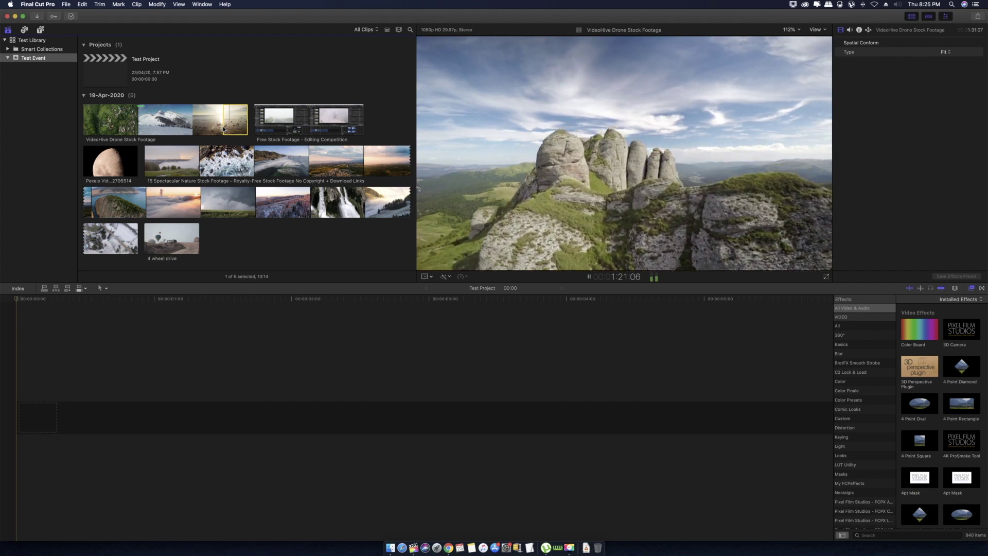
pyautogui.click(224, 129)
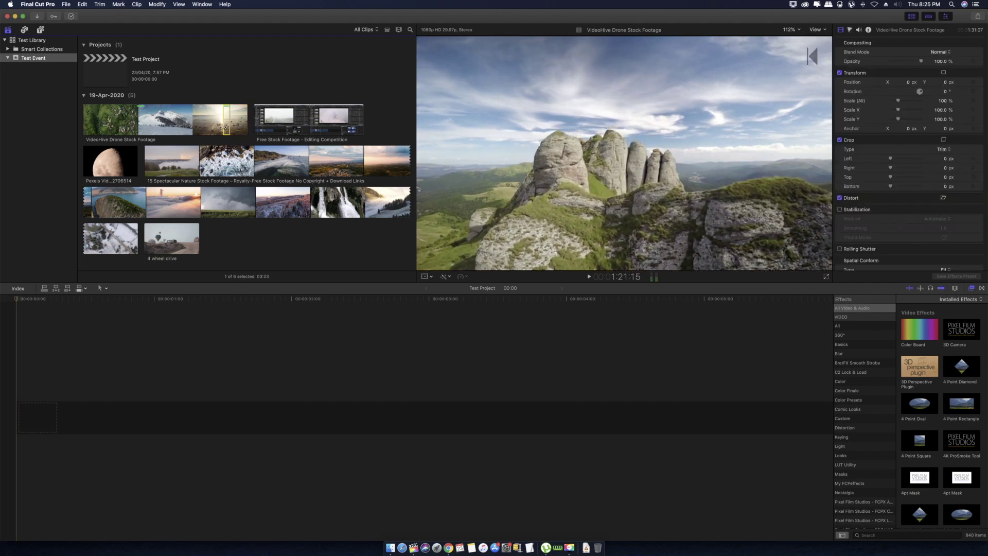
# Favorite two short ranges in the 15 Spectacular Nature Stock Footage clip, ending near 1:04:26 and 2:20:19, and filter the browser to Favorites
pyautogui.click(259, 173)
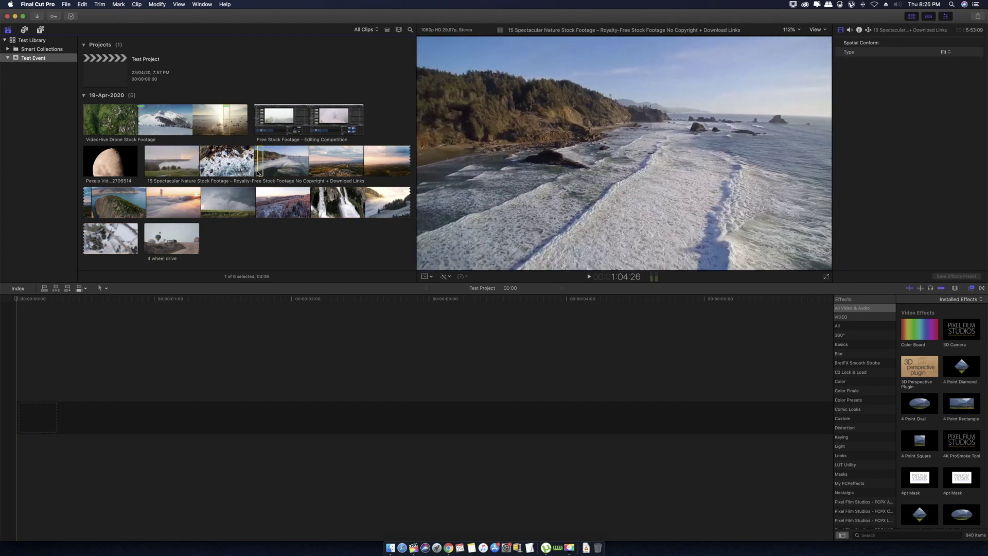
pyautogui.click(397, 168)
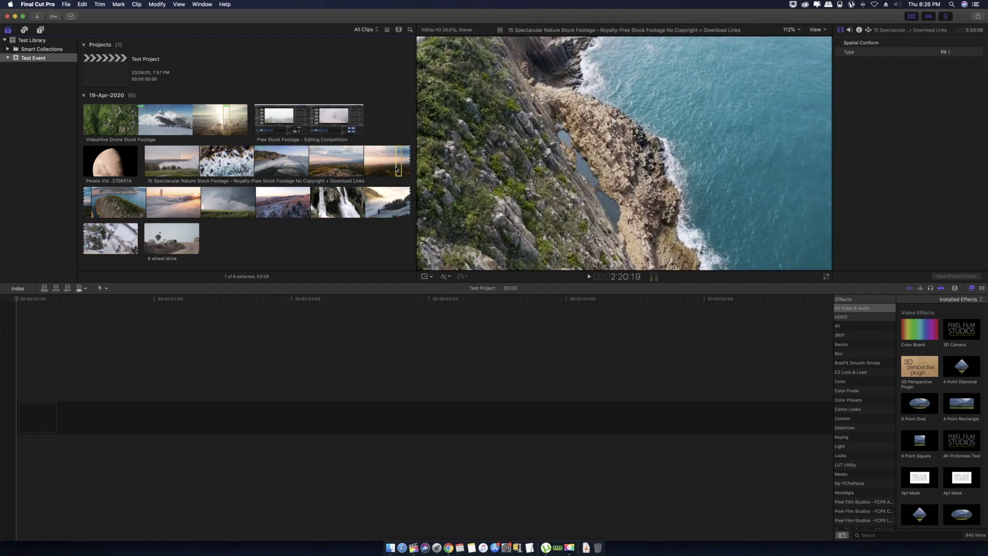
pyautogui.click(374, 75)
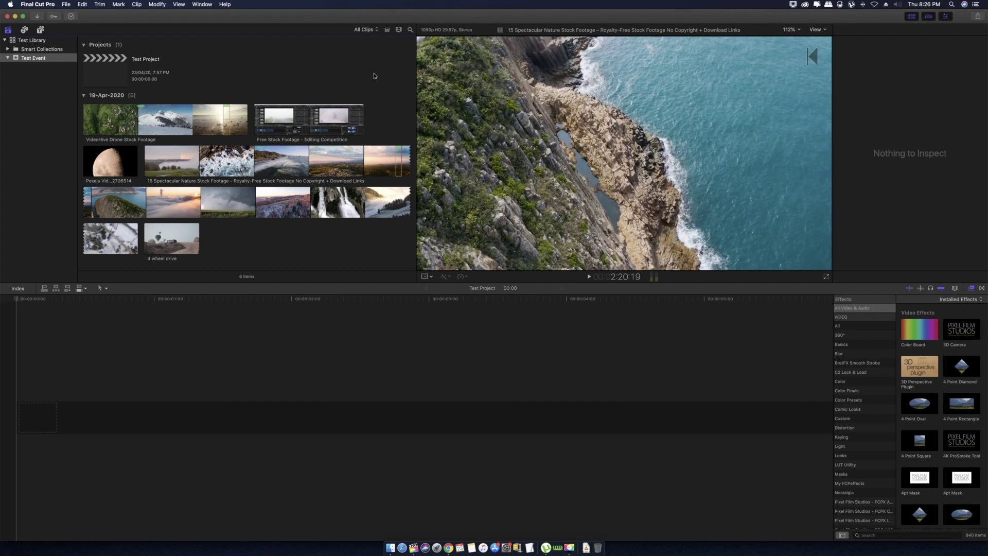
pyautogui.hotkey('ctrl', 'f')
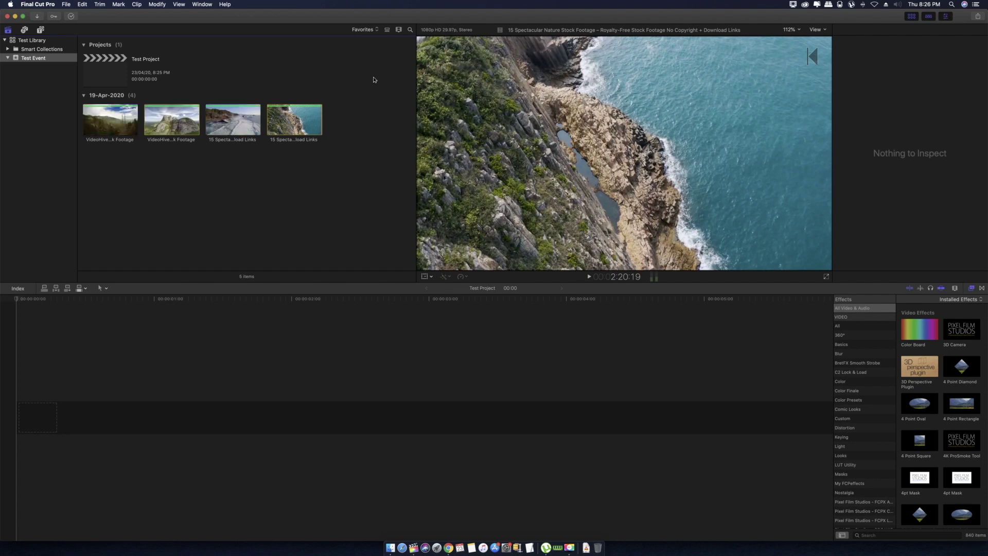
# Connect the first VideoHive favorite above the primary storyline and delete it from the timeline
pyautogui.click(109, 123)
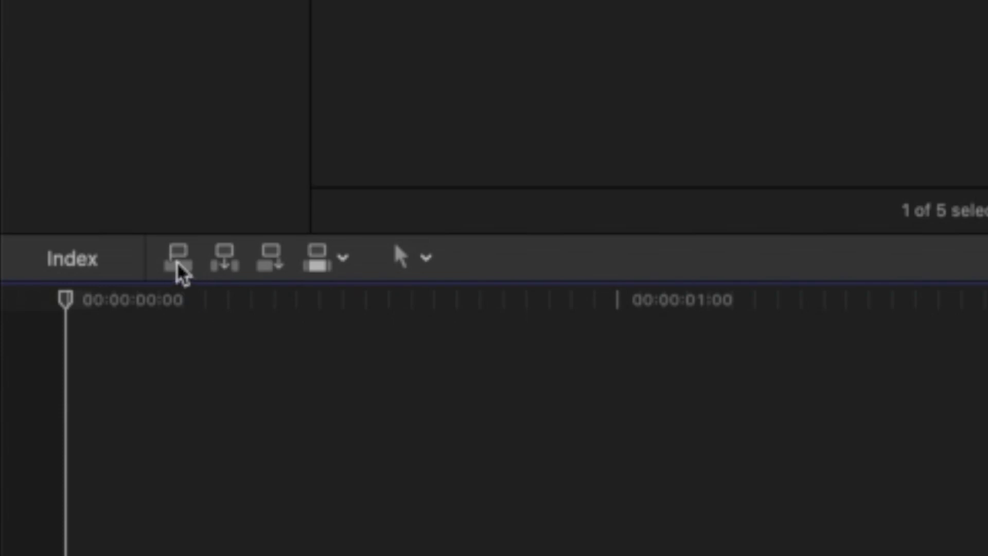
pyautogui.click(175, 265)
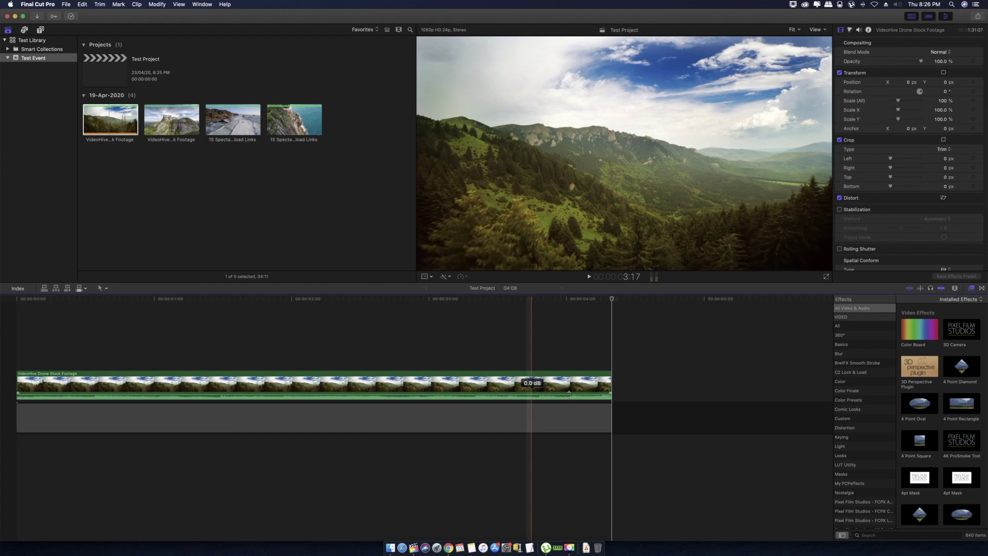
pyautogui.click(98, 388)
pyautogui.press('Delete')
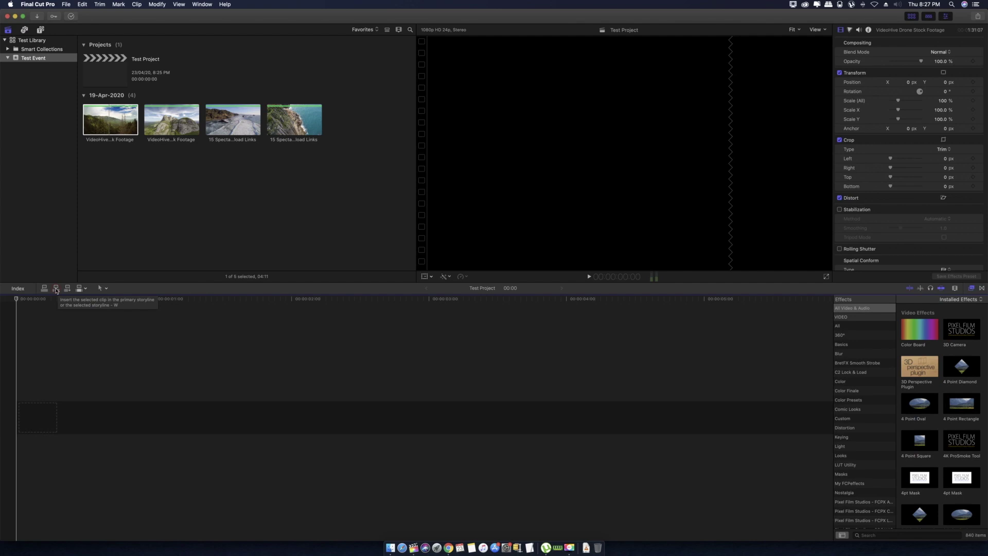
# Try inserting the first VideoHive favorite into the empty primary storyline and undo each insertion
pyautogui.click(56, 290)
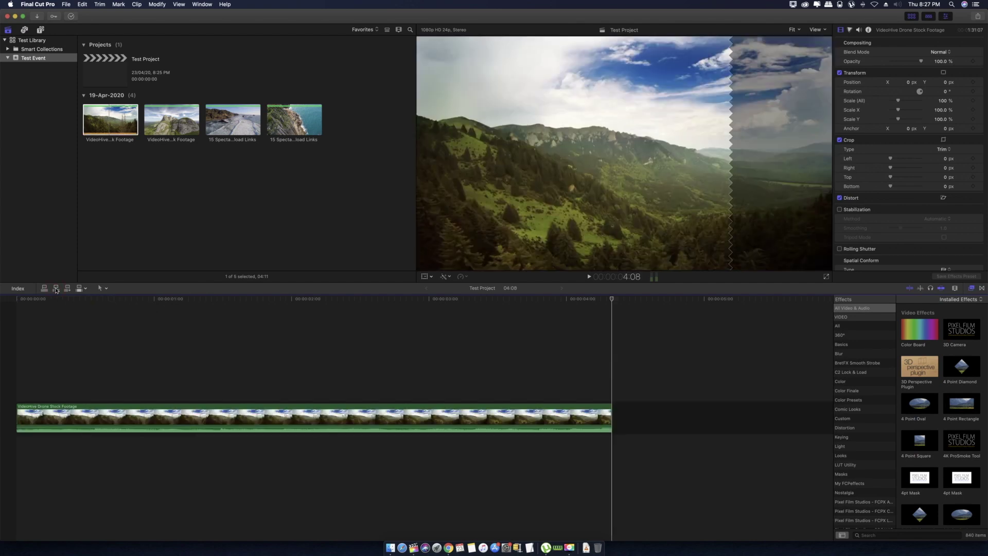
pyautogui.press('cmd+z')
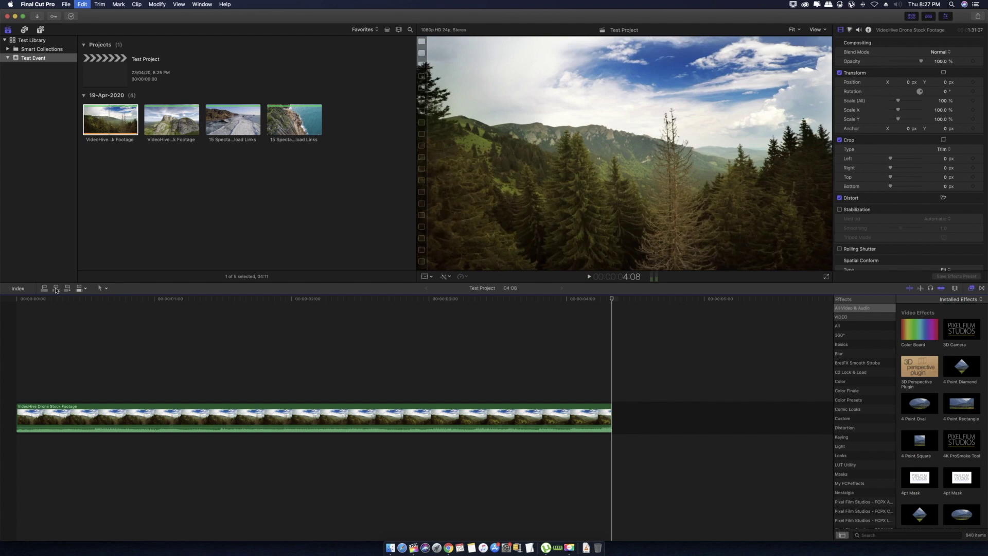
pyautogui.press('super+z')
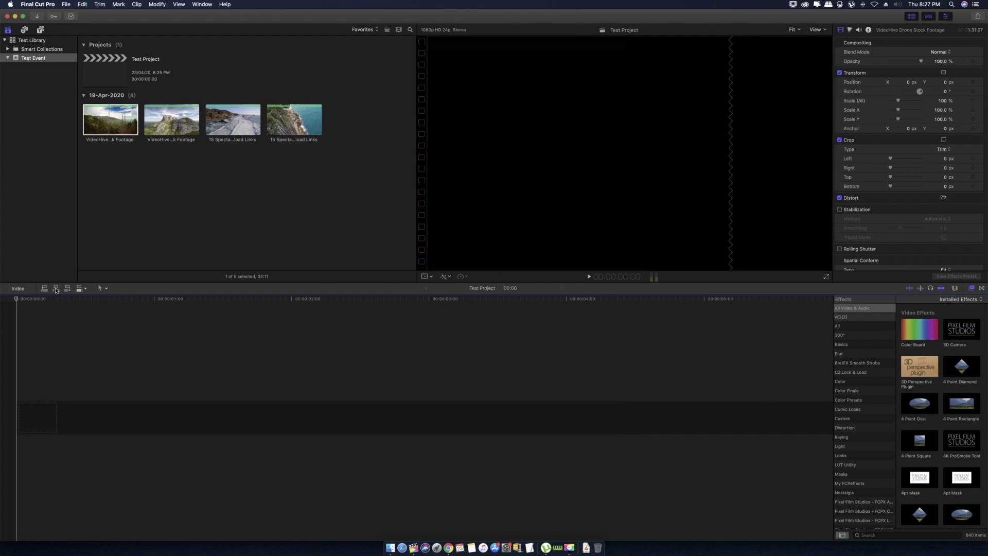
pyautogui.click(56, 290)
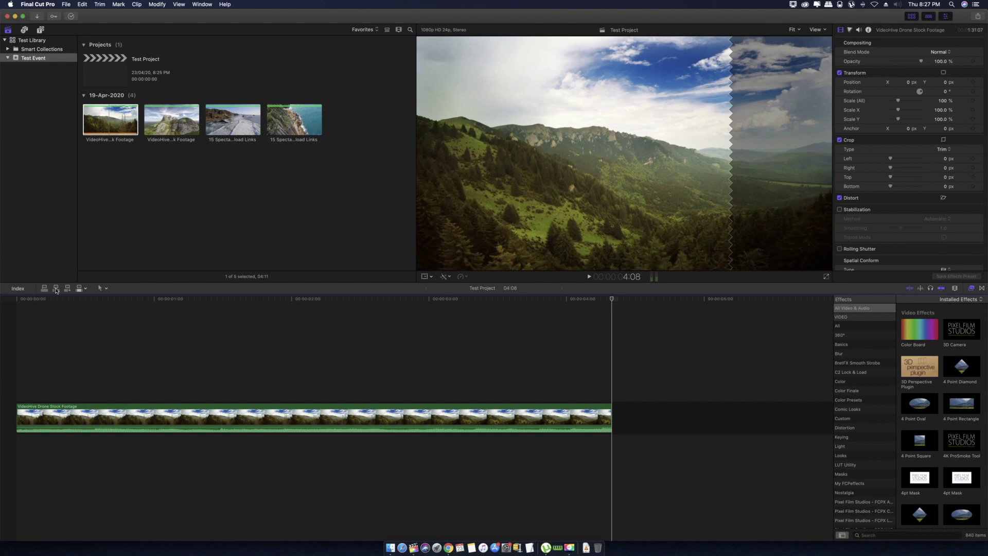
pyautogui.press('super+z')
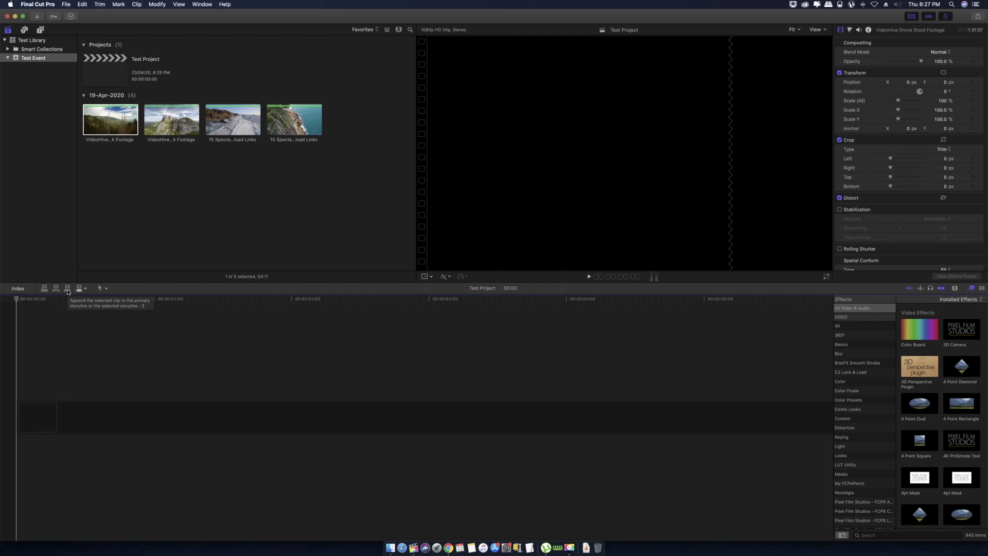
# Append the first and second VideoHive favorites, in that order, to the primary storyline
pyautogui.click(68, 291)
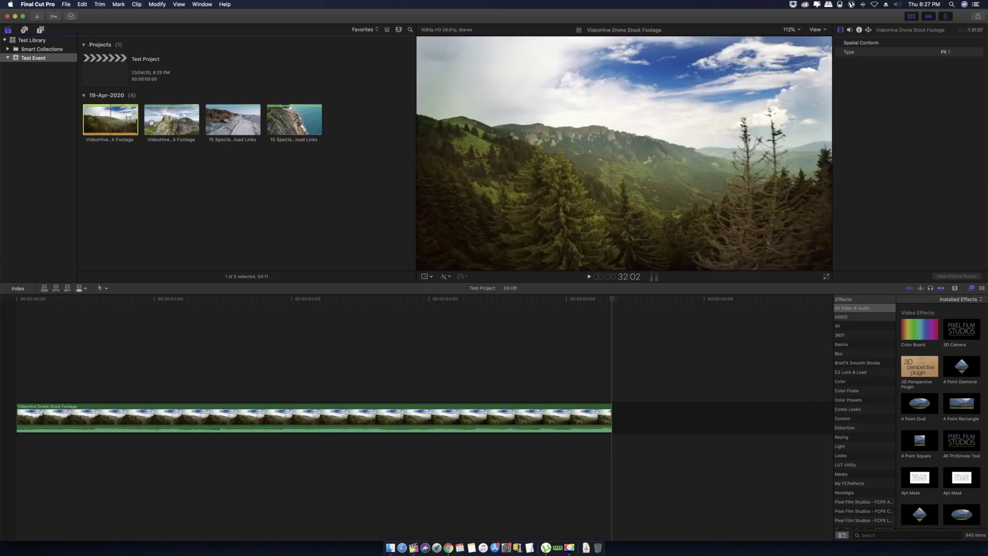
pyautogui.click(171, 120)
pyautogui.press('e')
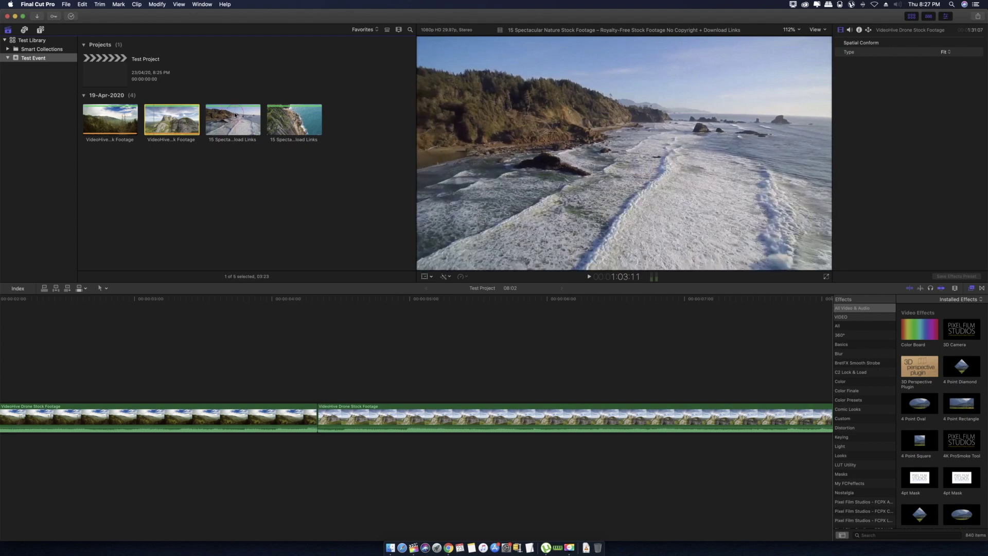
# Try inserting the coastal-waves favorite at a point within the second timeline clip and undo the insertion
pyautogui.click(235, 115)
pyautogui.click(530, 393)
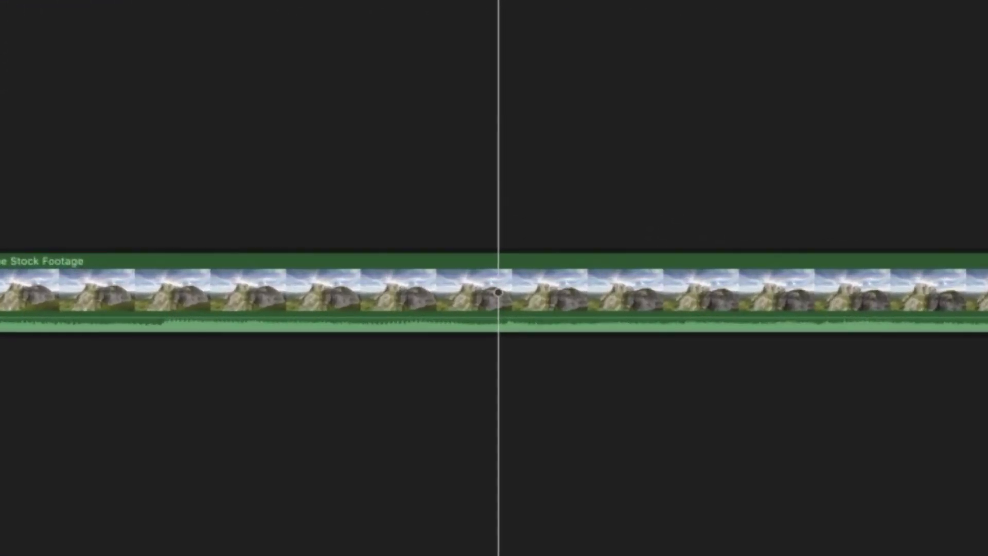
pyautogui.press('w')
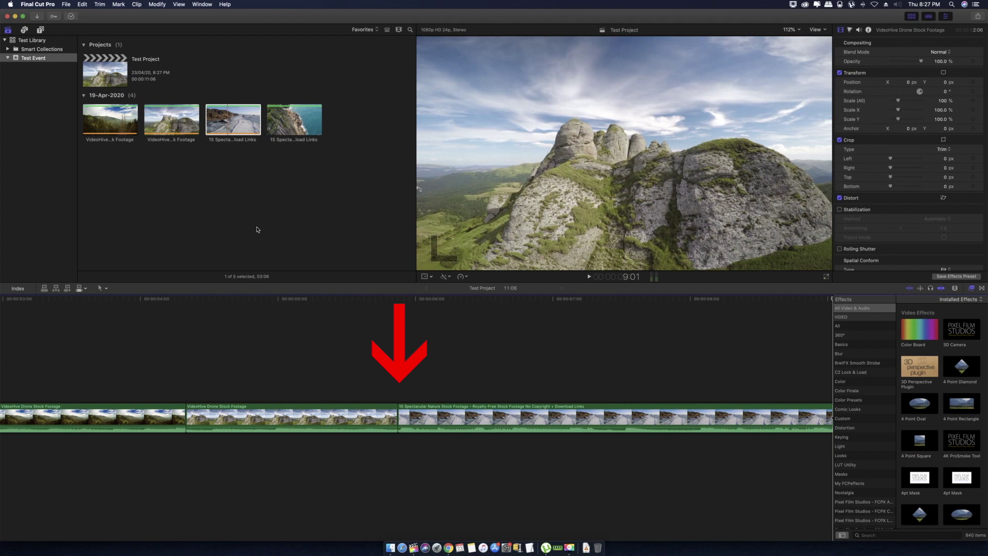
pyautogui.press('super+z')
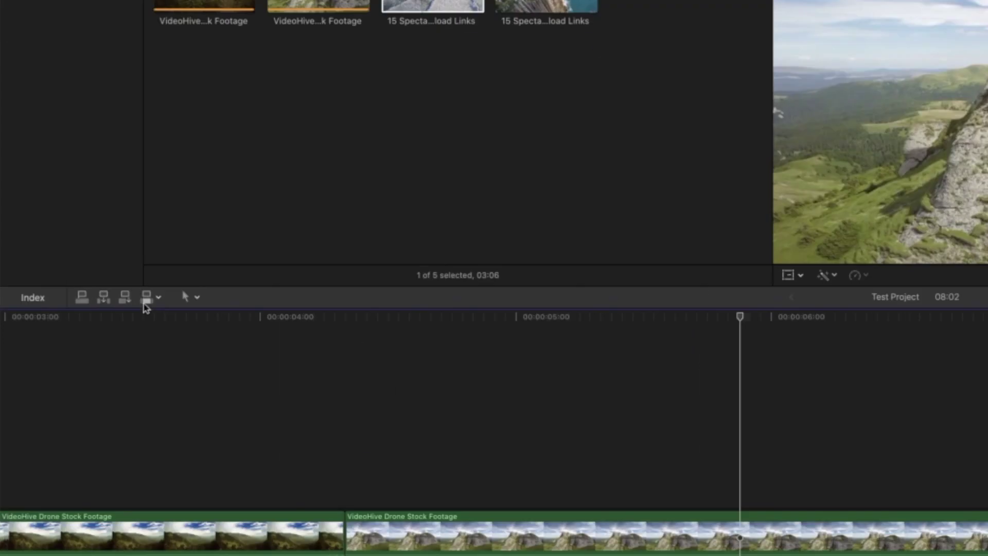
# Append the coastal-waves favorite to the end of the primary storyline, after the second VideoHive clip
pyautogui.click(66, 289)
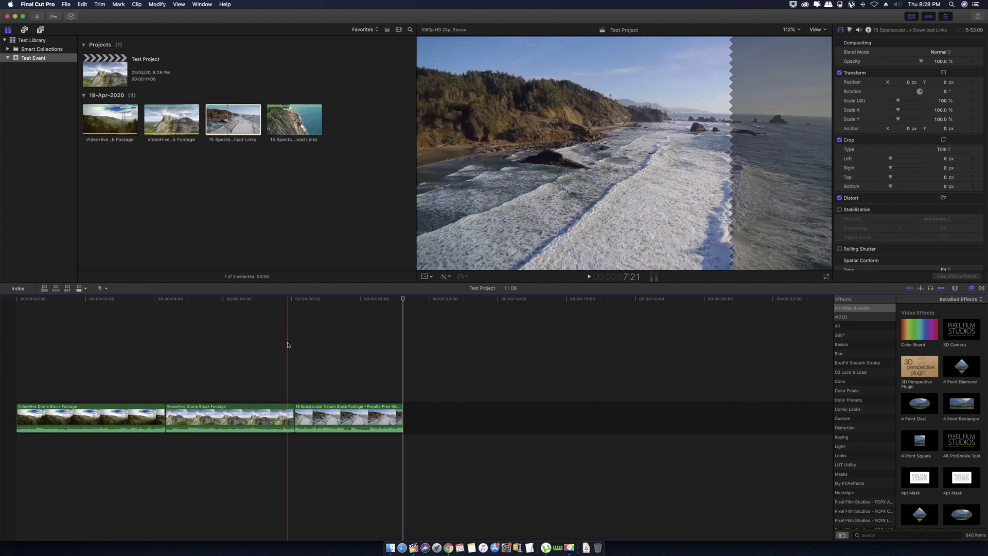
pyautogui.press('e')
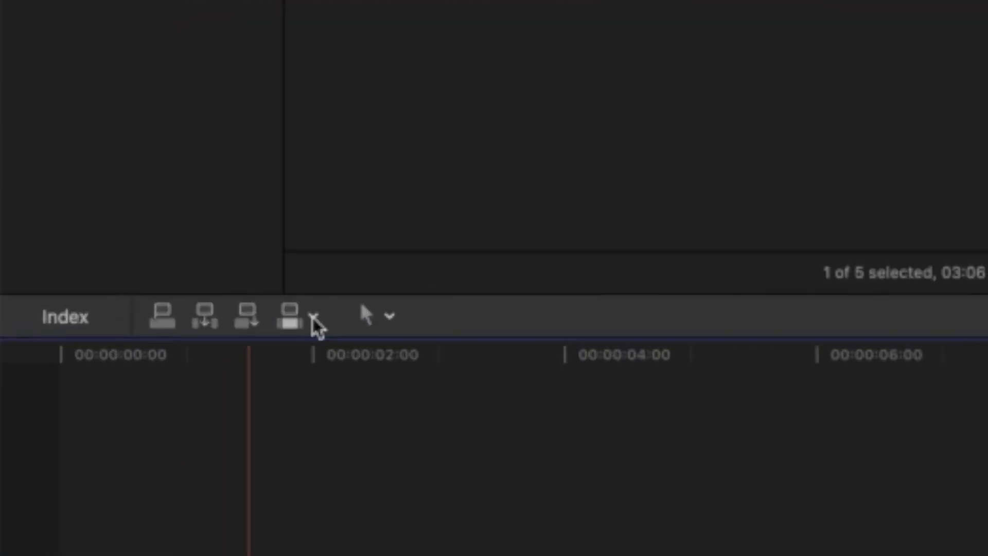
# Set source edits to Video Only and try adding the coastal-waves favorite's video to the storyline's end, removing it again
pyautogui.click(85, 288)
pyautogui.click(85, 290)
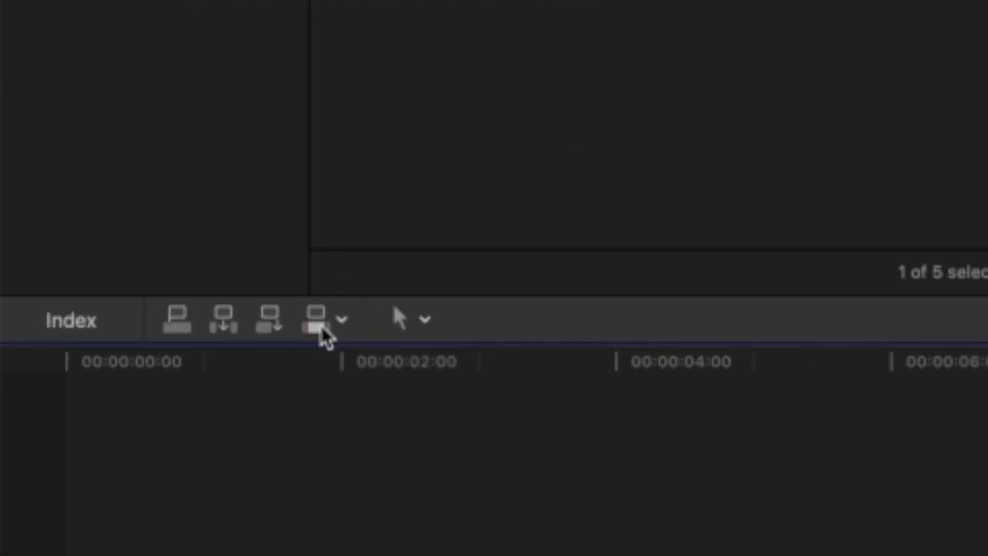
pyautogui.click(343, 322)
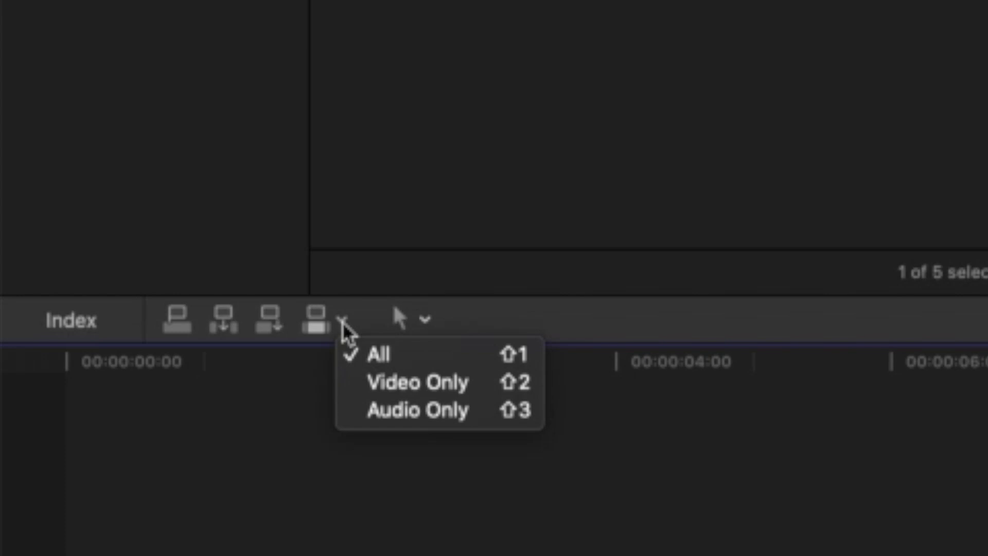
pyautogui.click(405, 387)
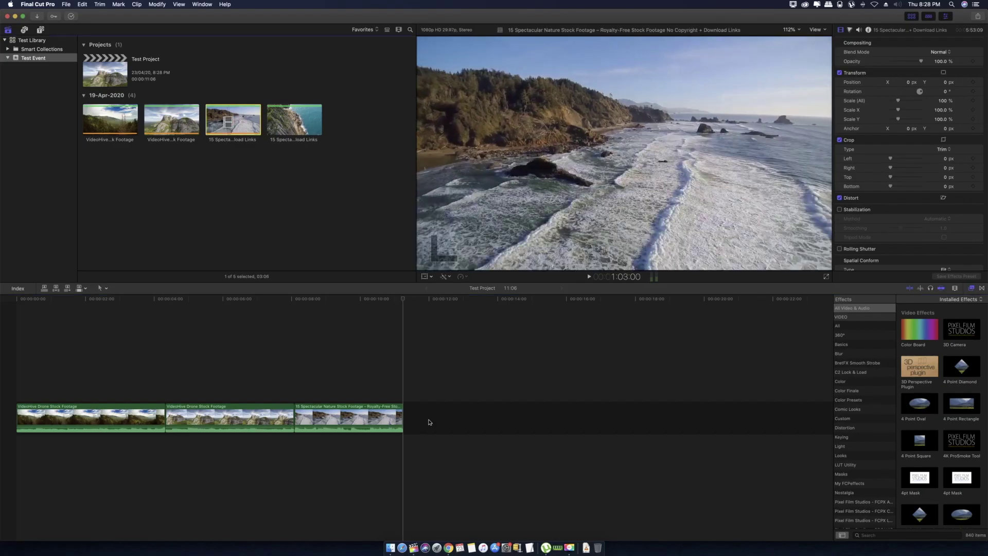
pyautogui.moveTo(233, 118); pyautogui.dragTo(415, 418)
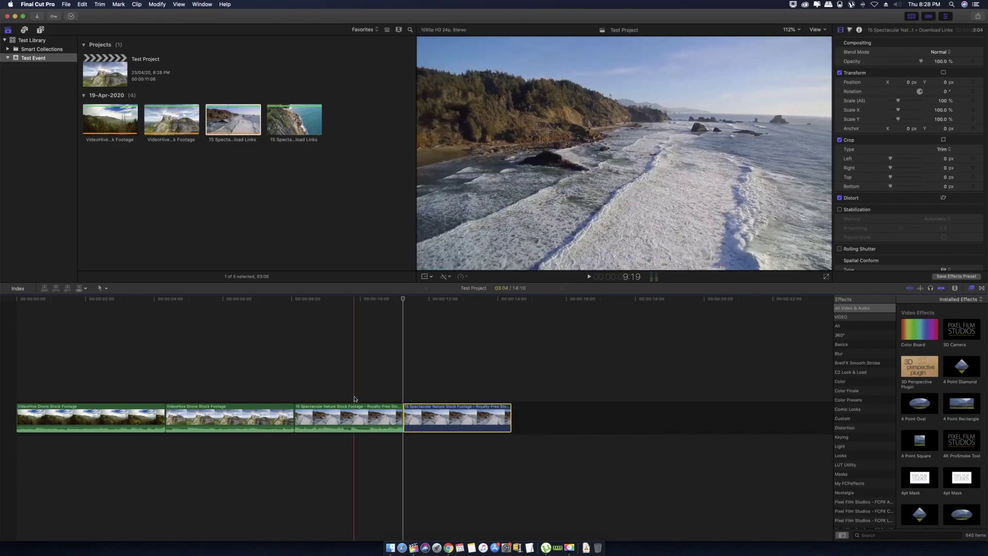
pyautogui.press('Delete')
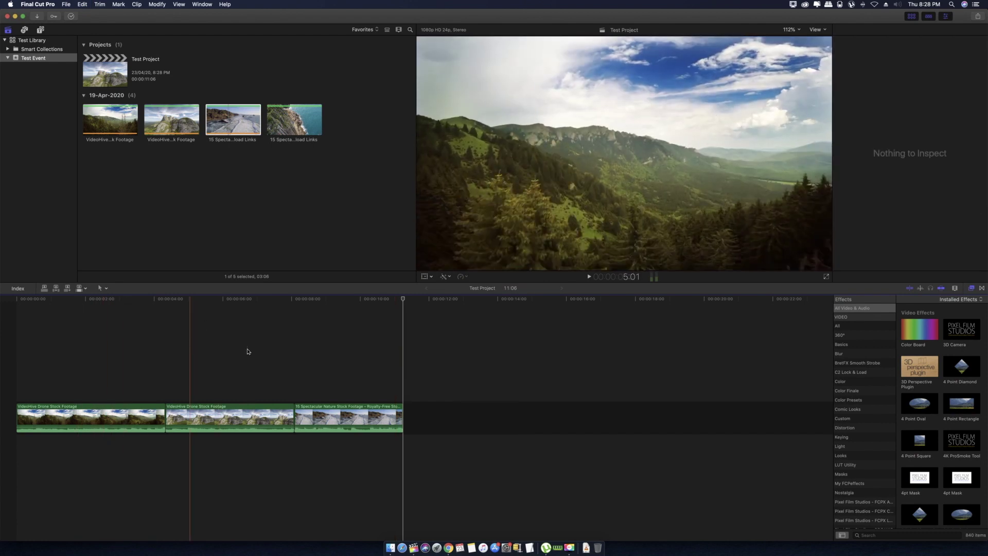
pyautogui.press('super+z')
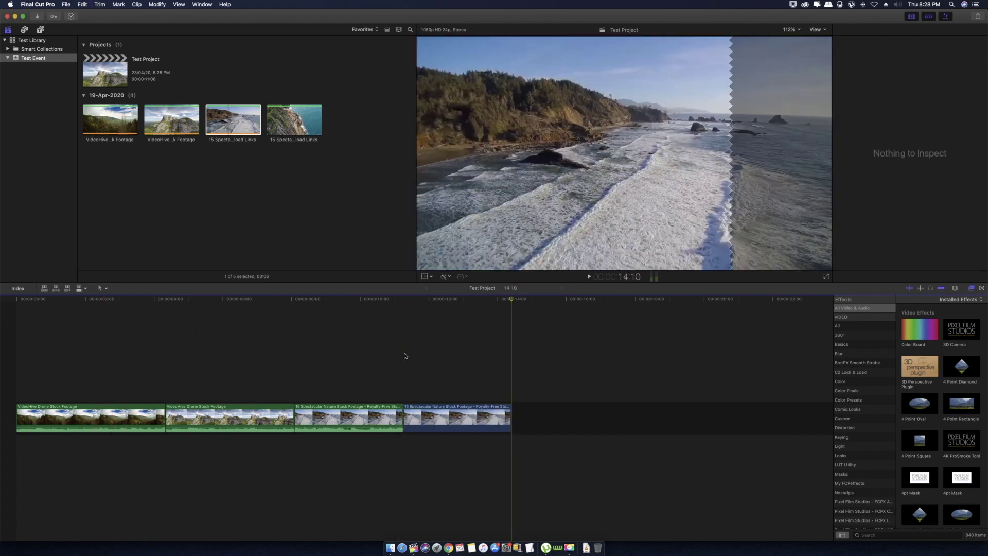
# Set source edits to Audio Only, and try appending the coastal-waves favorite's audio to the primary storyline before undoing it
pyautogui.click(85, 288)
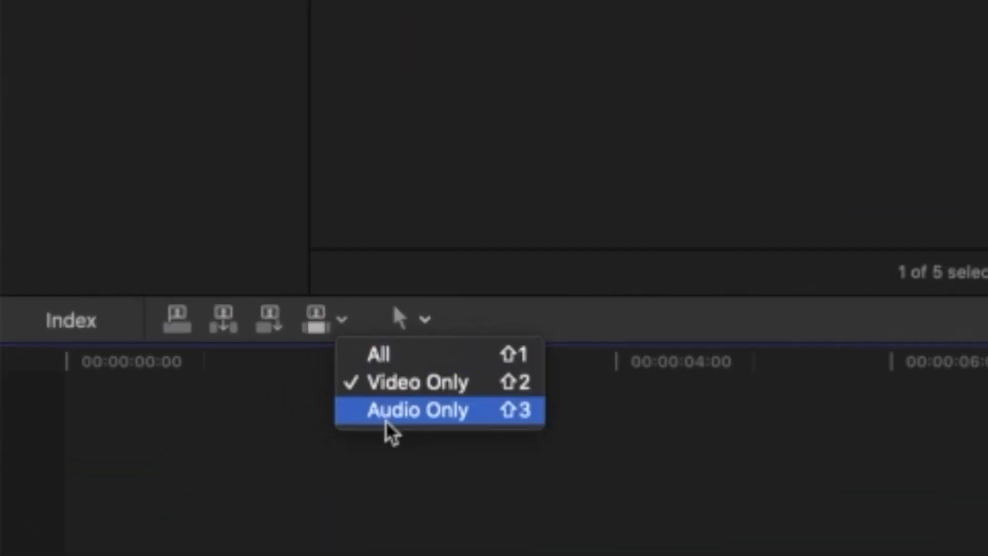
pyautogui.click(387, 418)
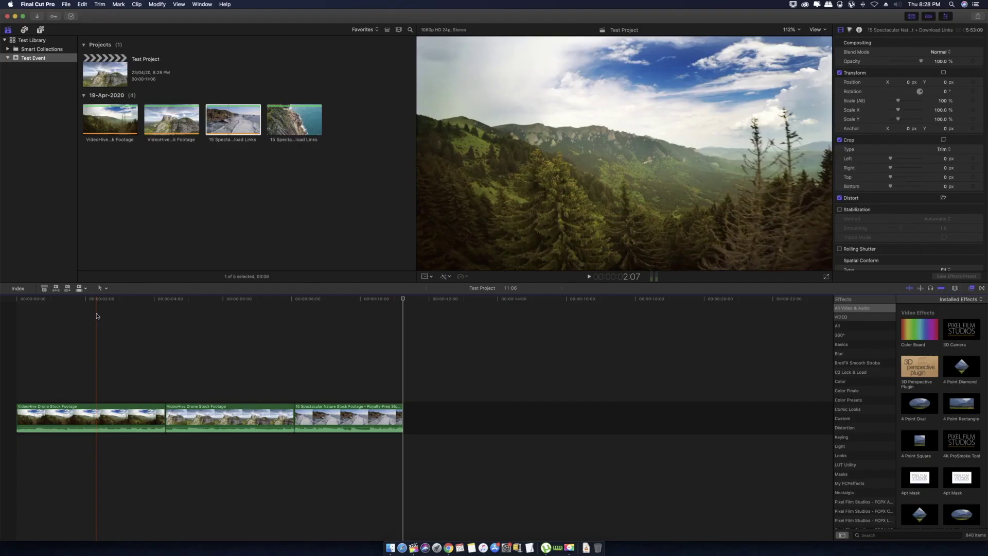
pyautogui.press('e')
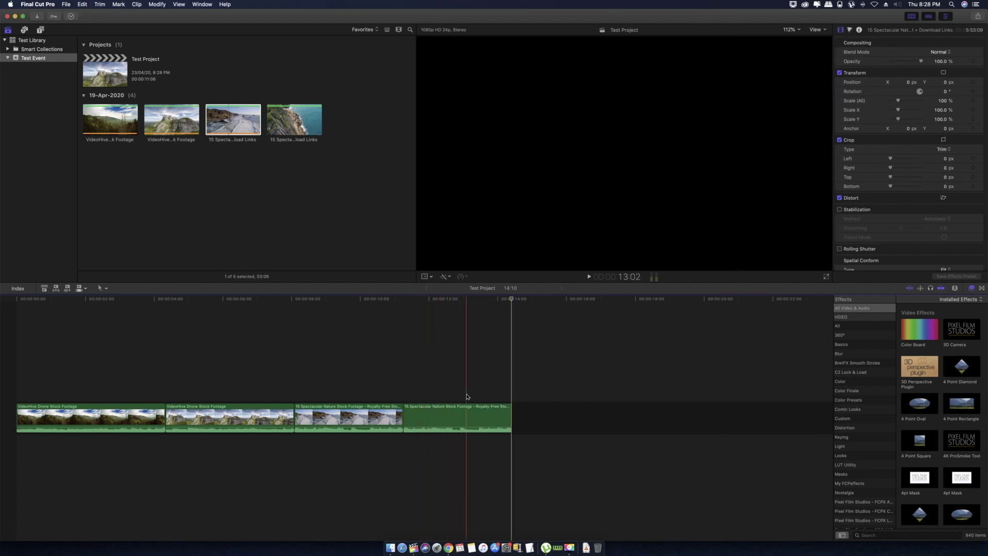
pyautogui.press('super+z')
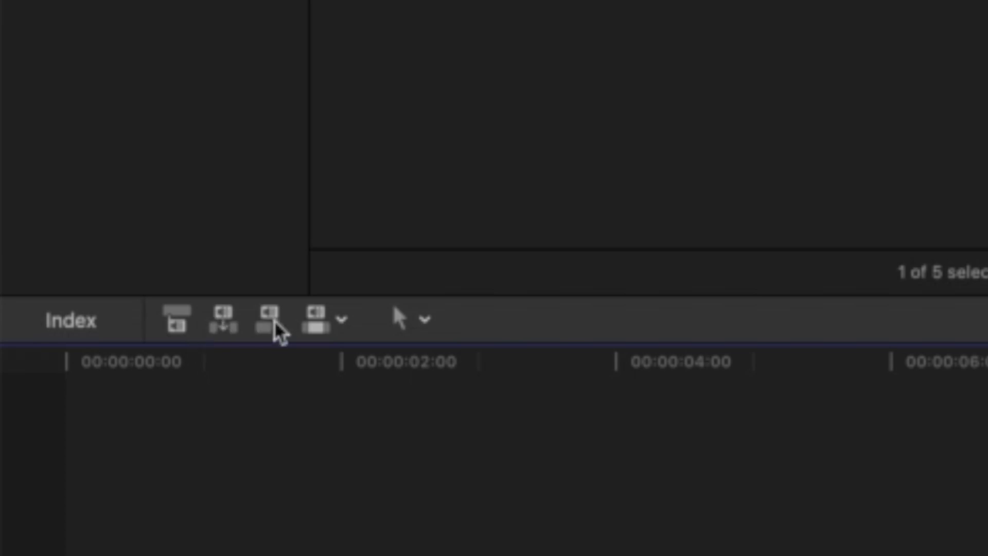
# Set source edits to All, including both video and audio
pyautogui.click(342, 322)
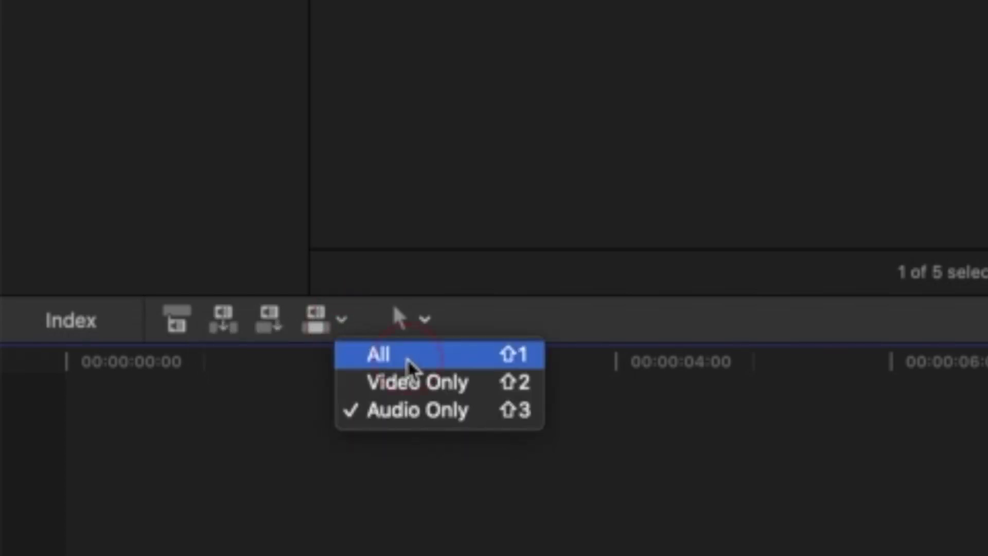
pyautogui.click(402, 354)
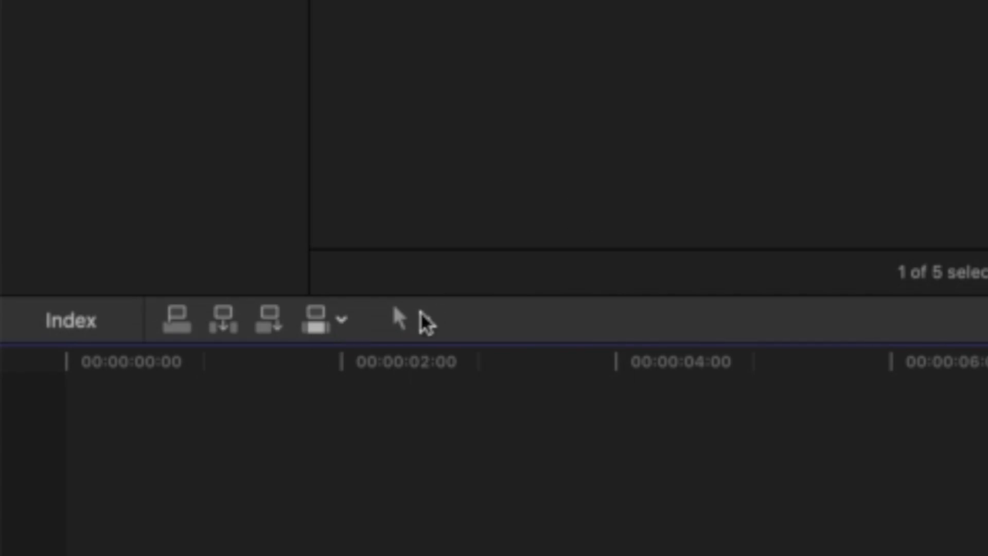
pyautogui.click(342, 325)
pyautogui.click(641, 165)
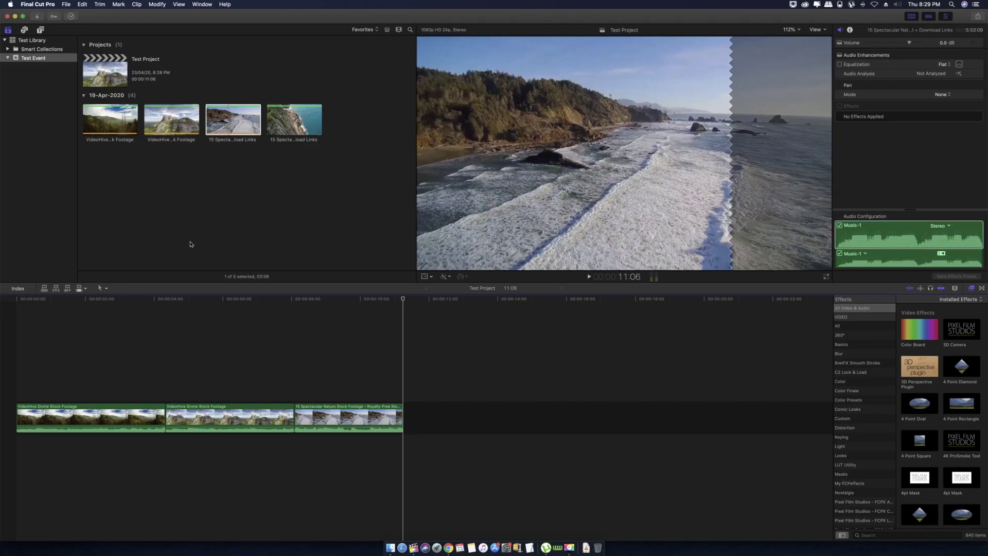
# Examine the list of timeline editing tools, from Select and Trim through Blade, Zoom and Hand, without switching tools
pyautogui.click(201, 289)
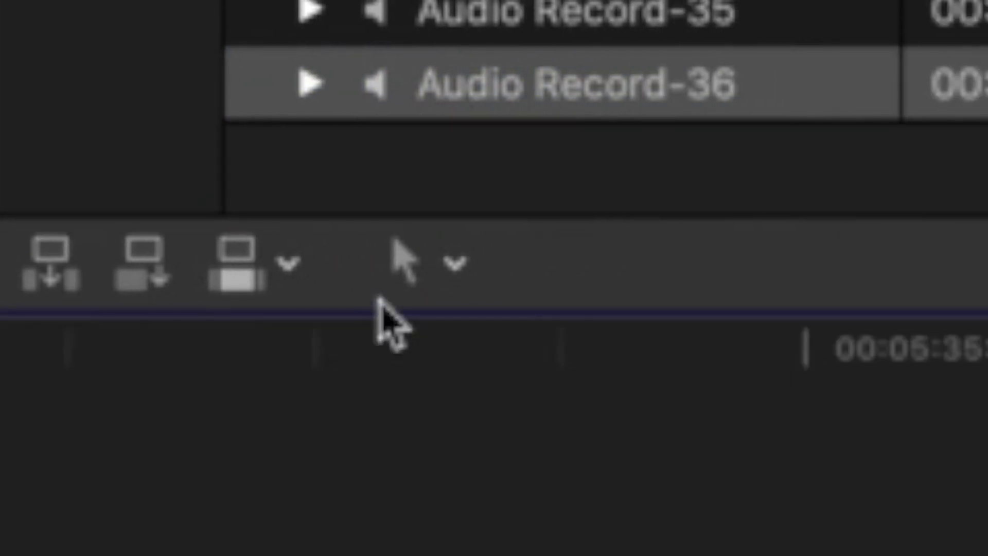
pyautogui.click(526, 263)
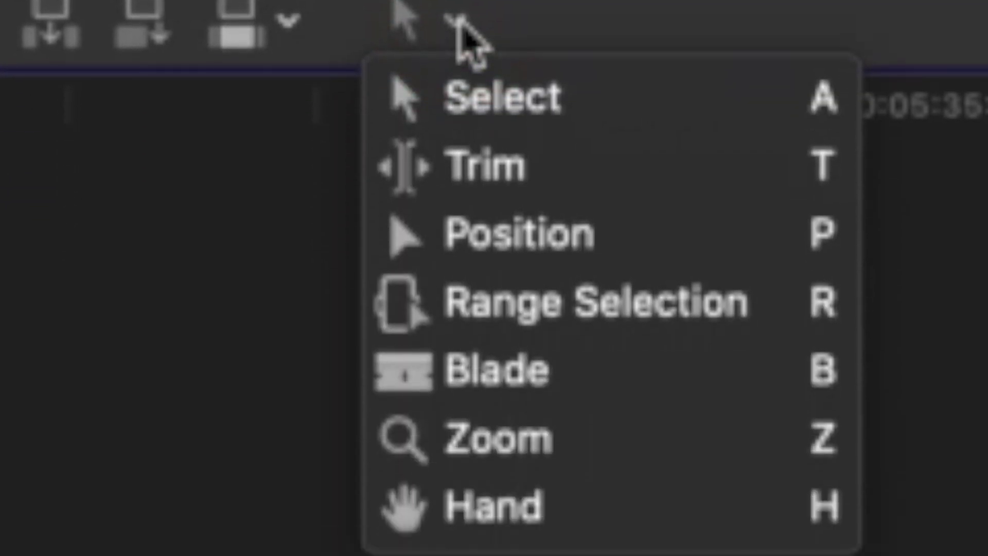
pyautogui.click(460, 22)
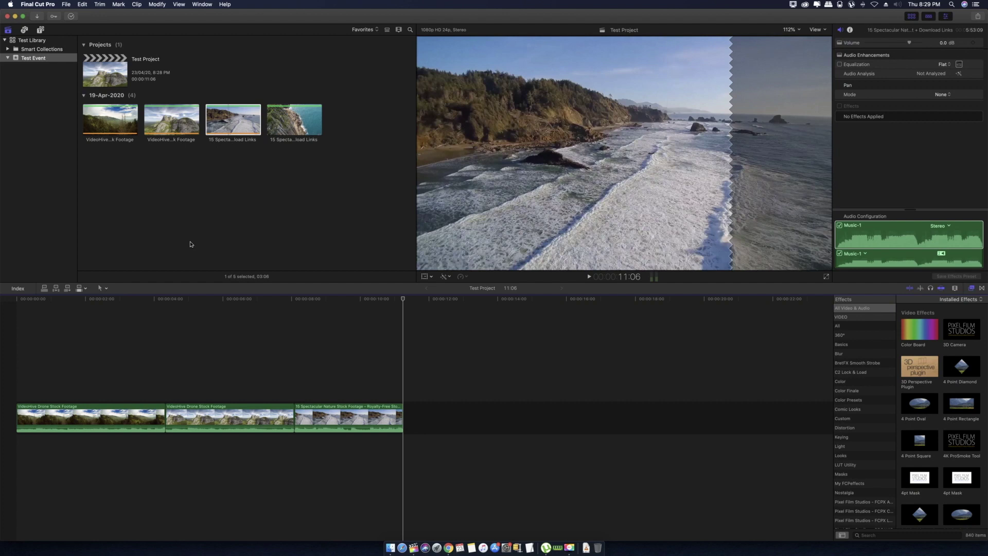